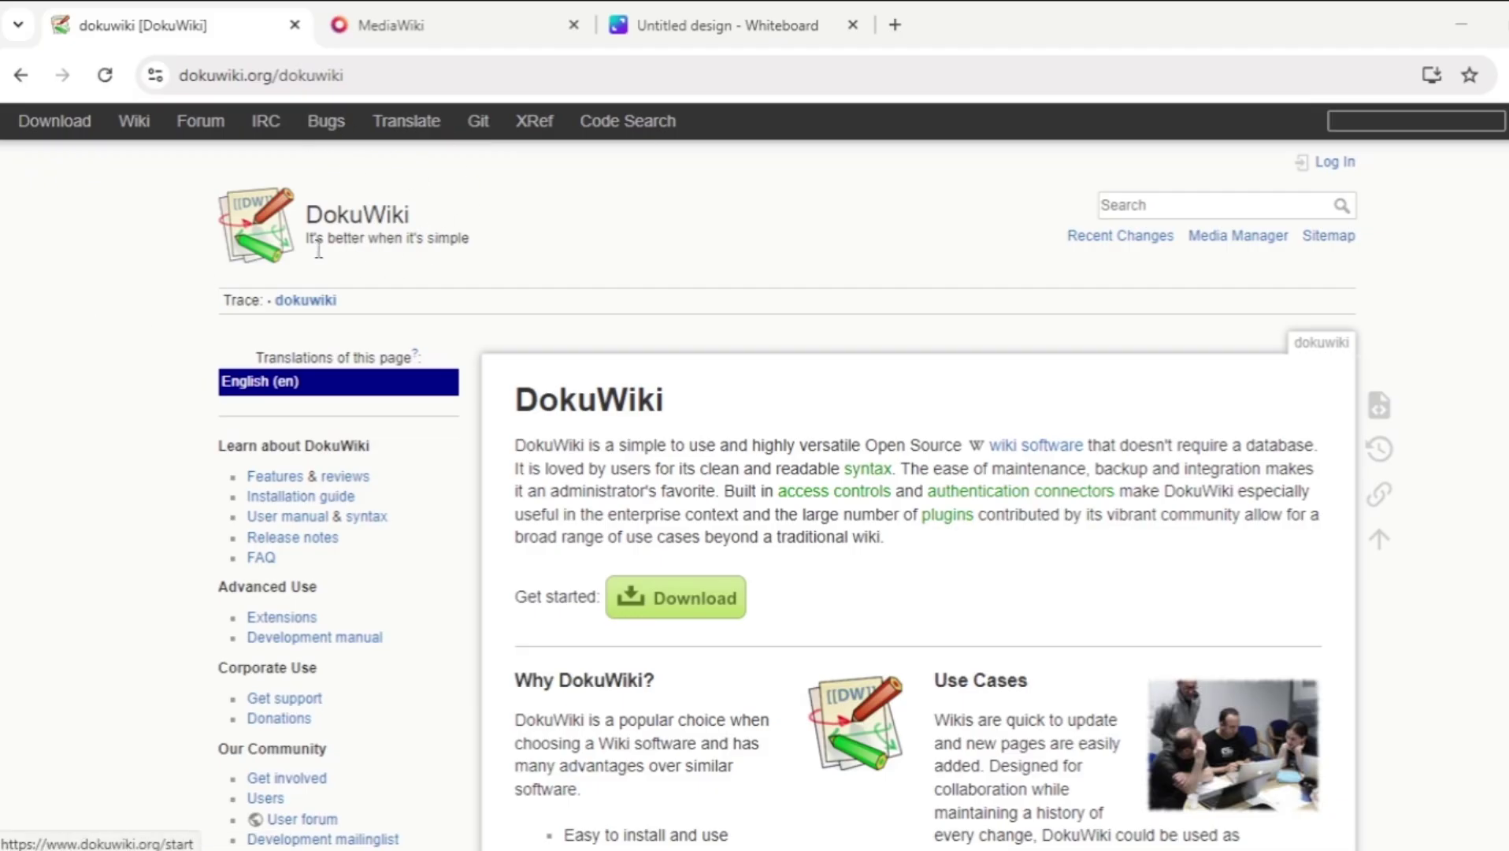
# Autoscroll through the DokuWiki features and community sections, then switch to the MediaWiki tab
pyautogui.middleClick(77, 326)
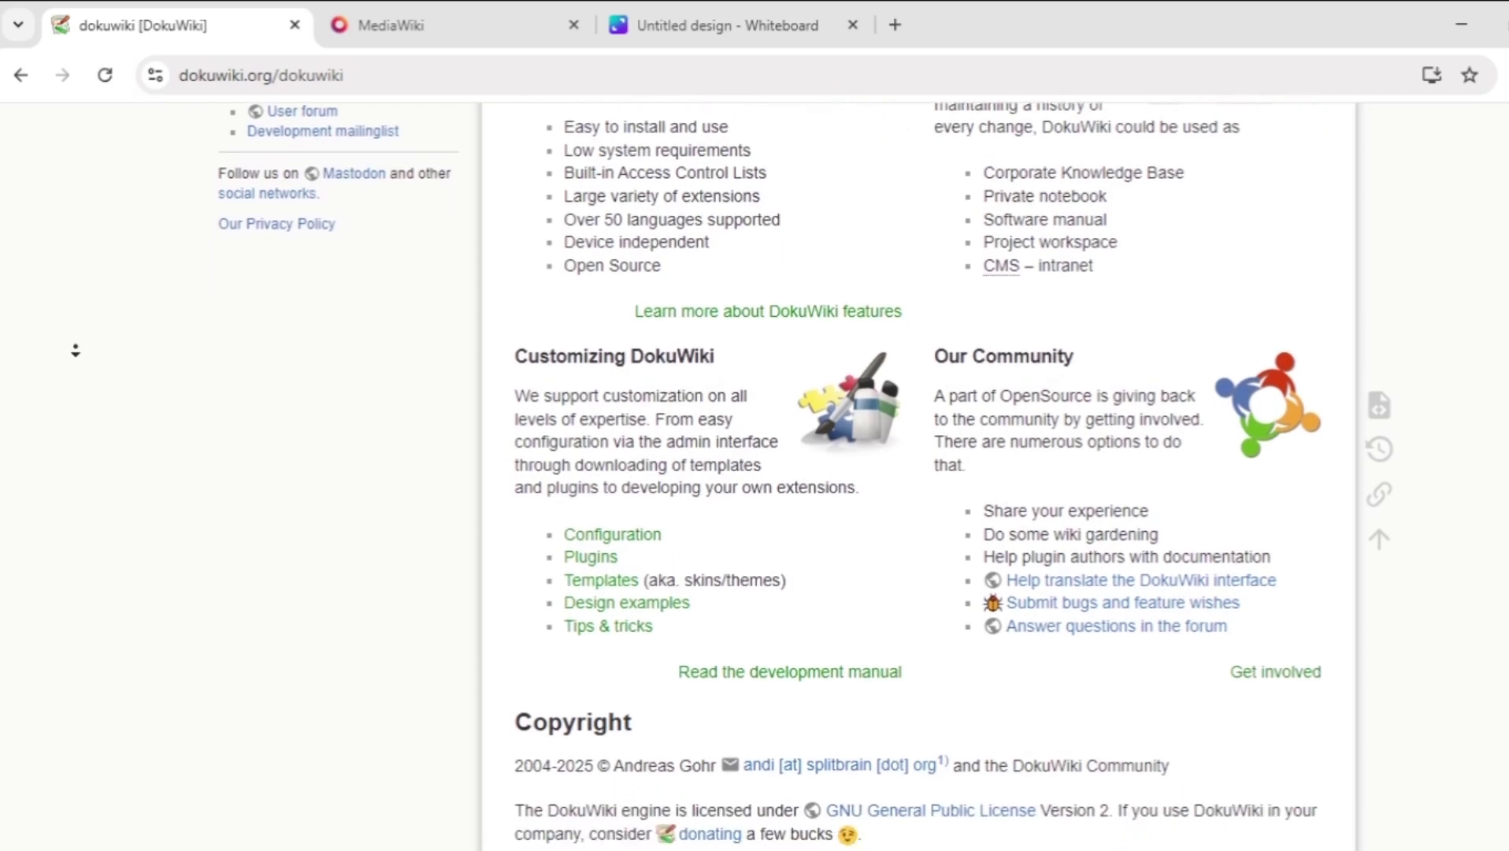
pyautogui.hotkey('ctrl', 'Tab')
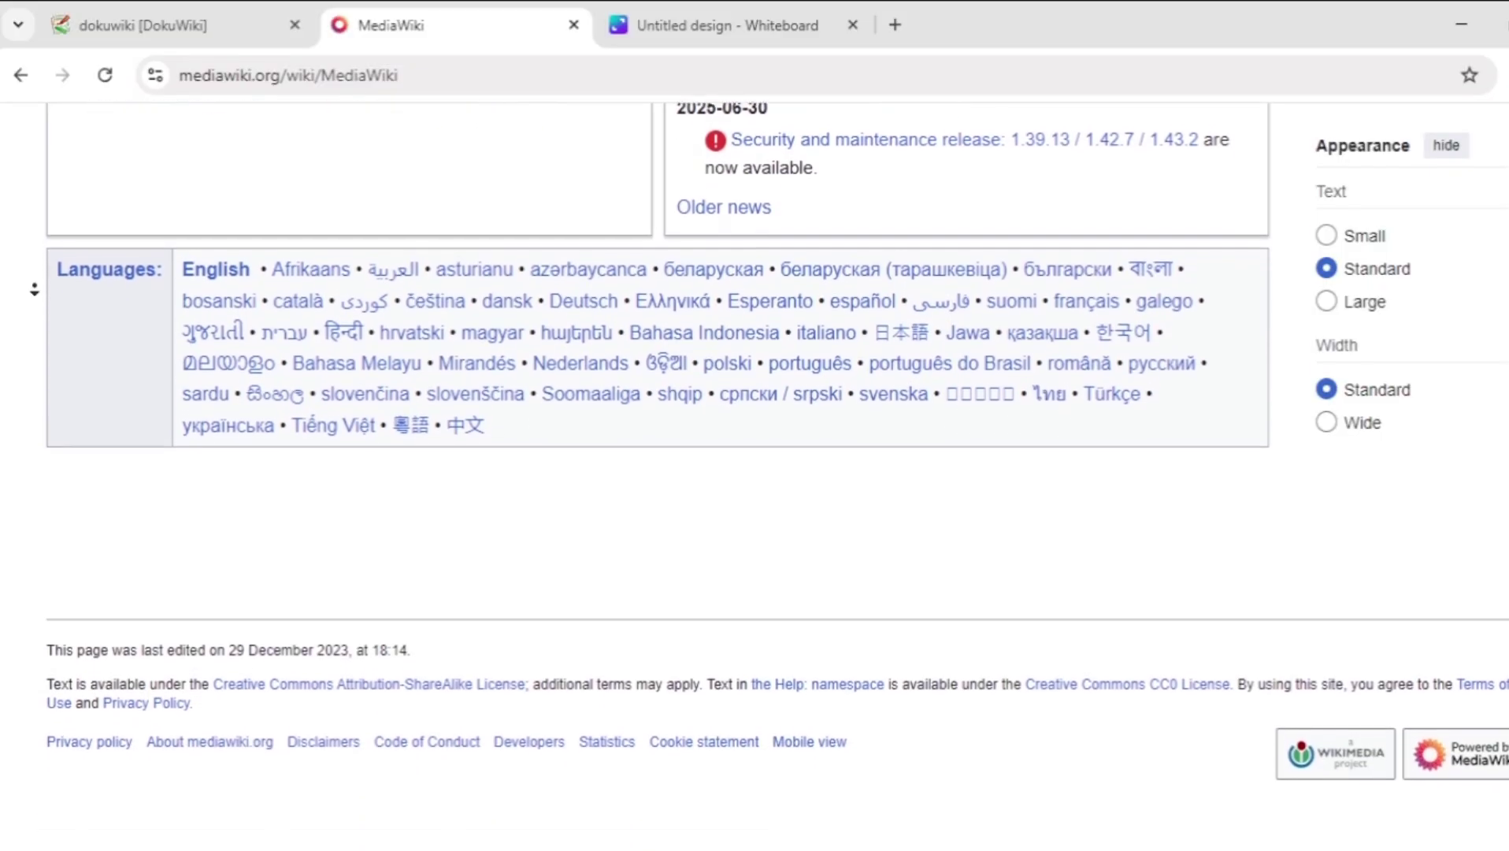
pyautogui.click(695, 9)
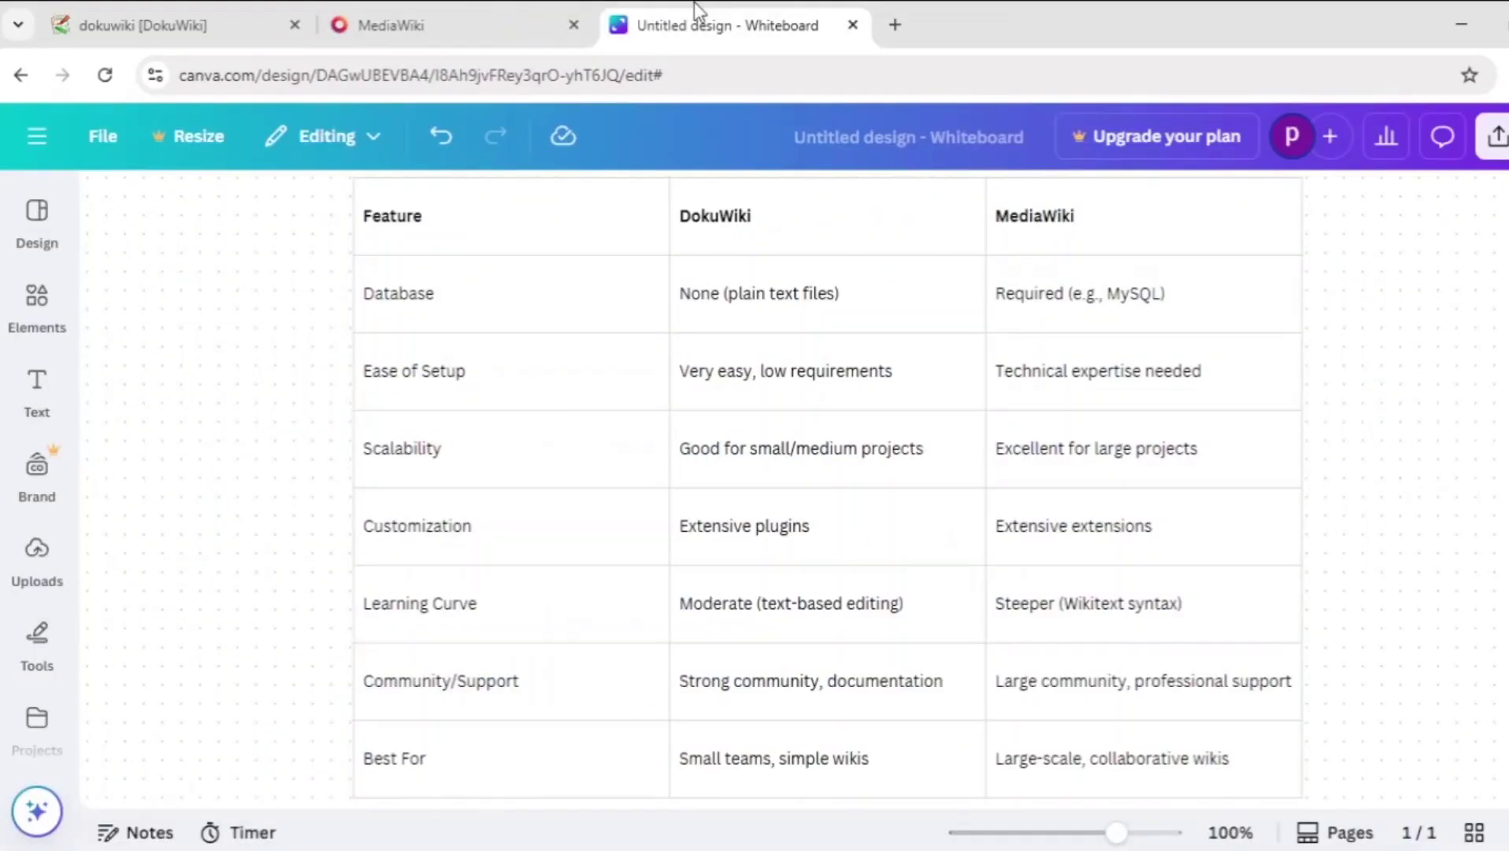